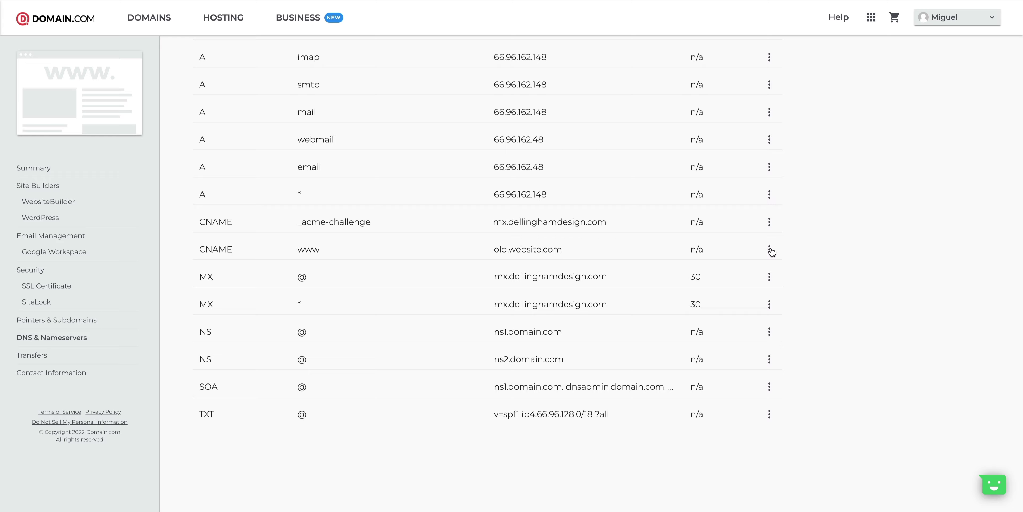
- Delete the www CNAME record that points to old.website.com and confirm its removal
click(770, 250)
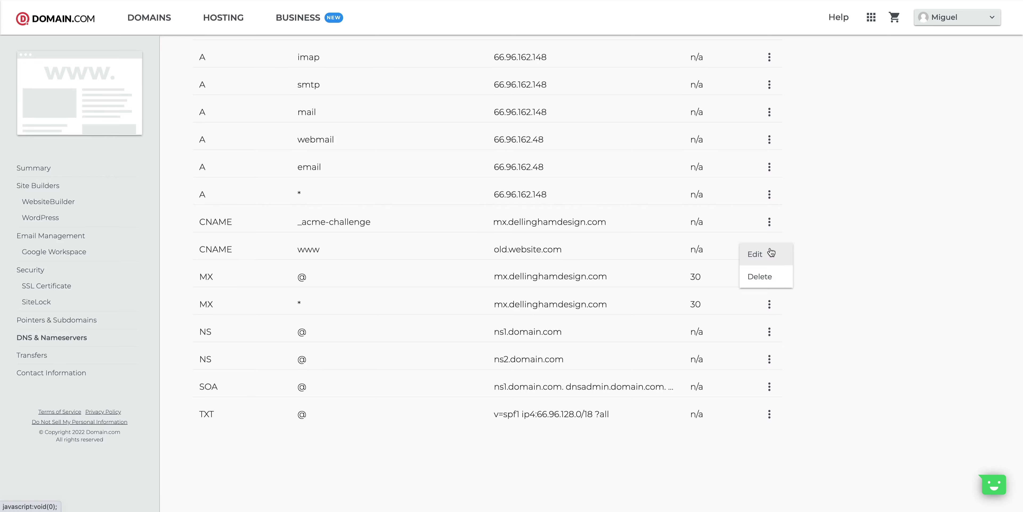
click(776, 276)
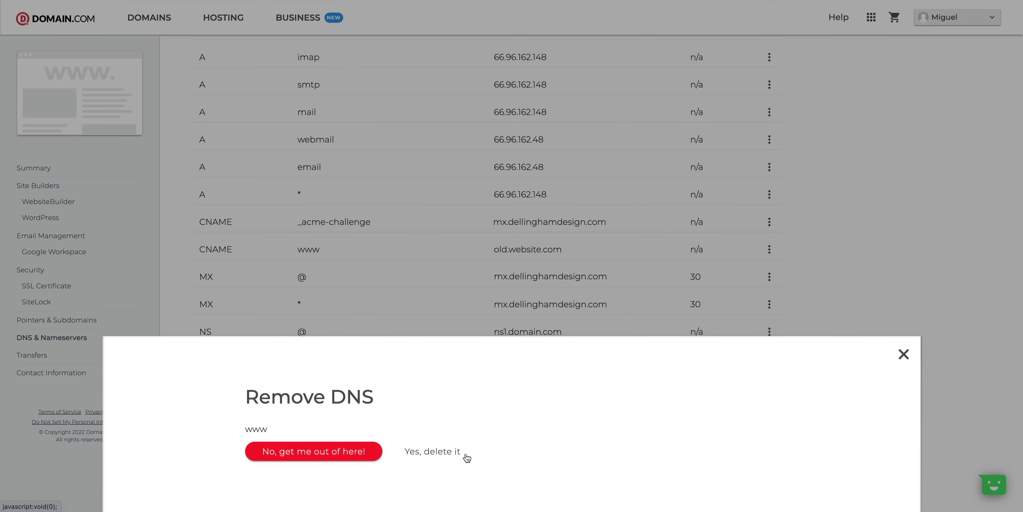
click(466, 452)
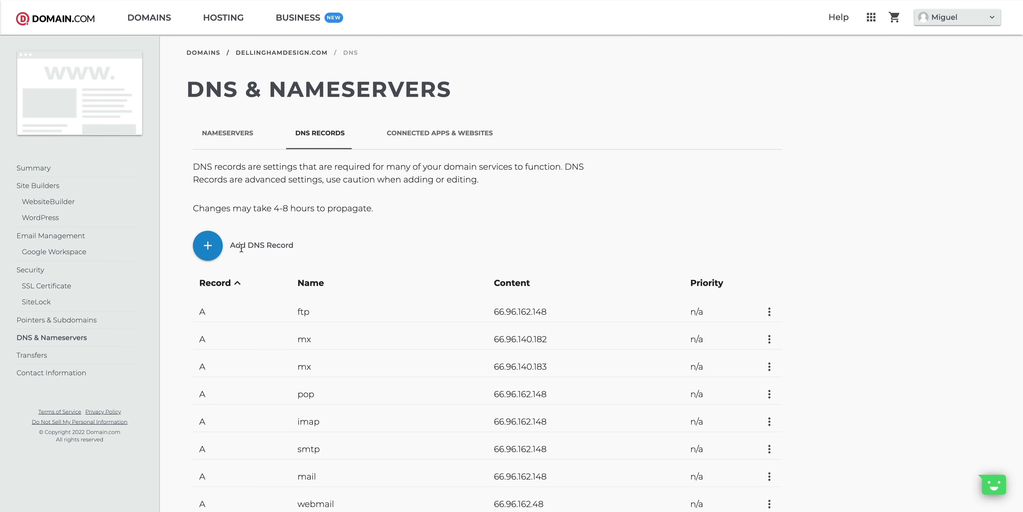
- Start a new DNS record with the name @ and the type A
click(220, 249)
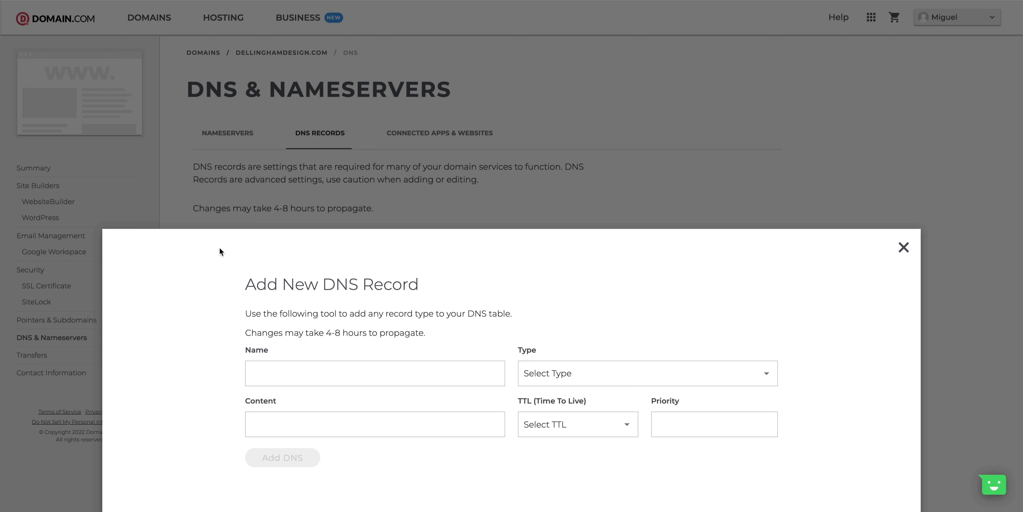
click(308, 369)
text(@)
click(623, 380)
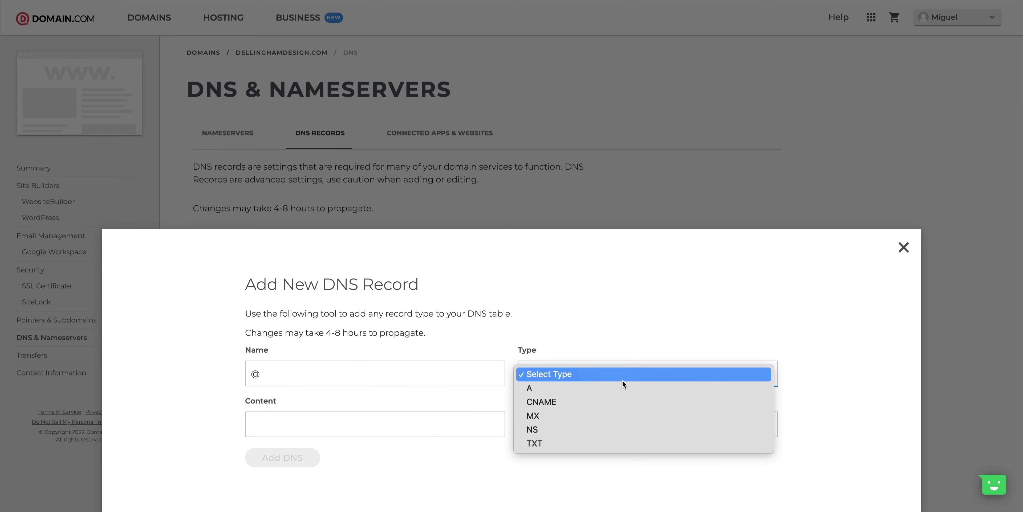
click(621, 387)
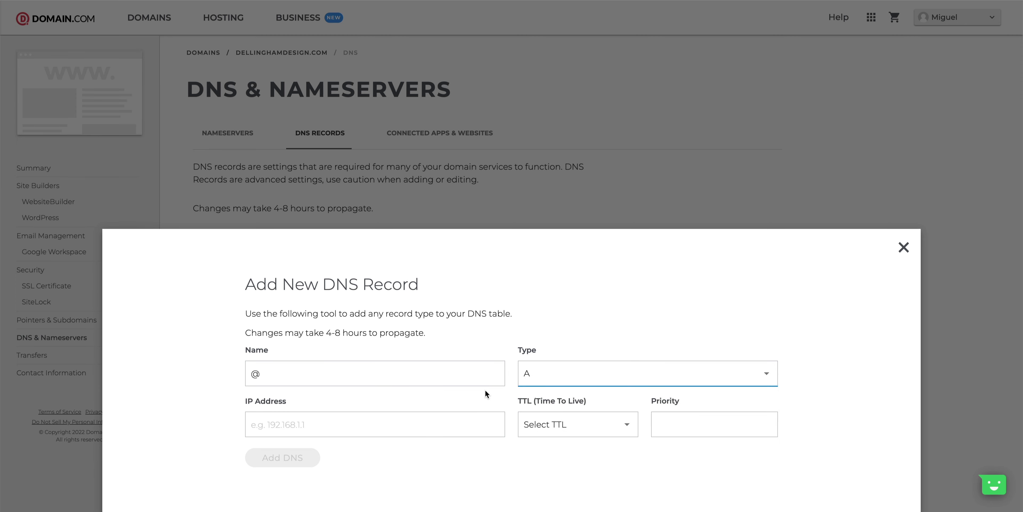
click(384, 402)
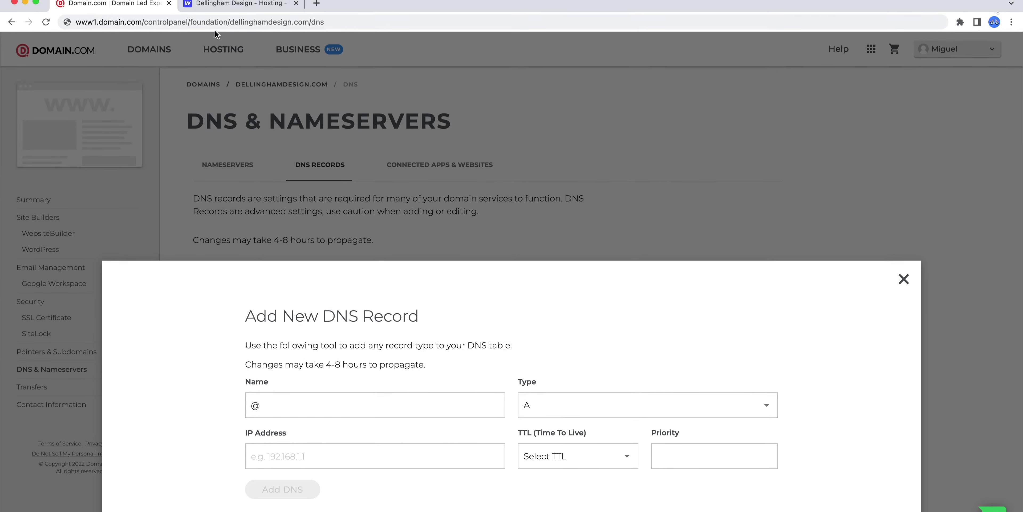
- Copy the first A record value, 75.2.70.75, from the Webflow hosting page into the new Domain.com record's IP address
click(213, 20)
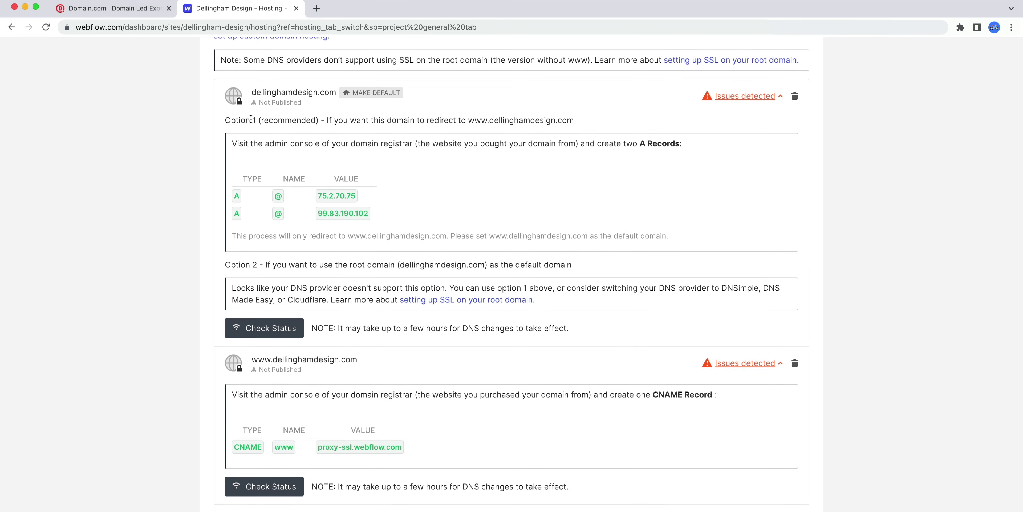
click(321, 163)
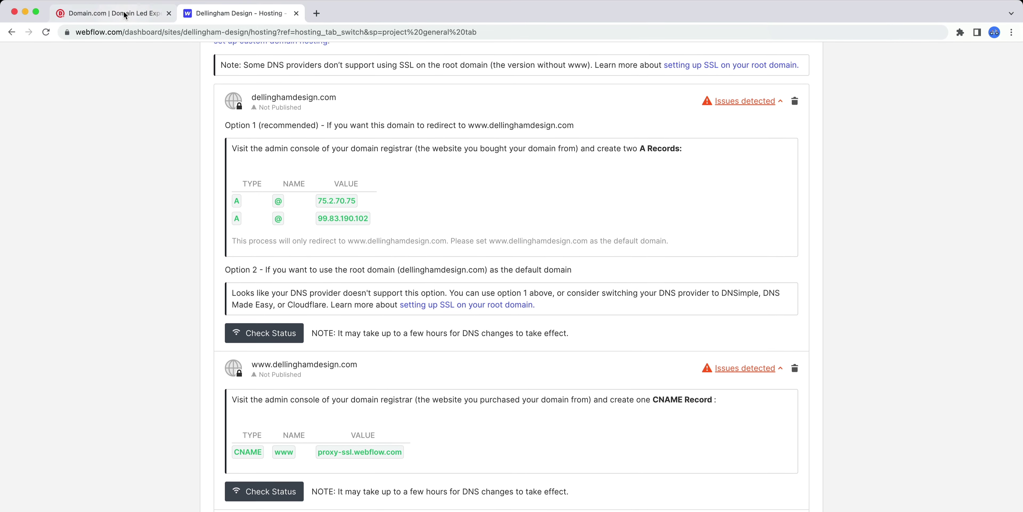
click(125, 15)
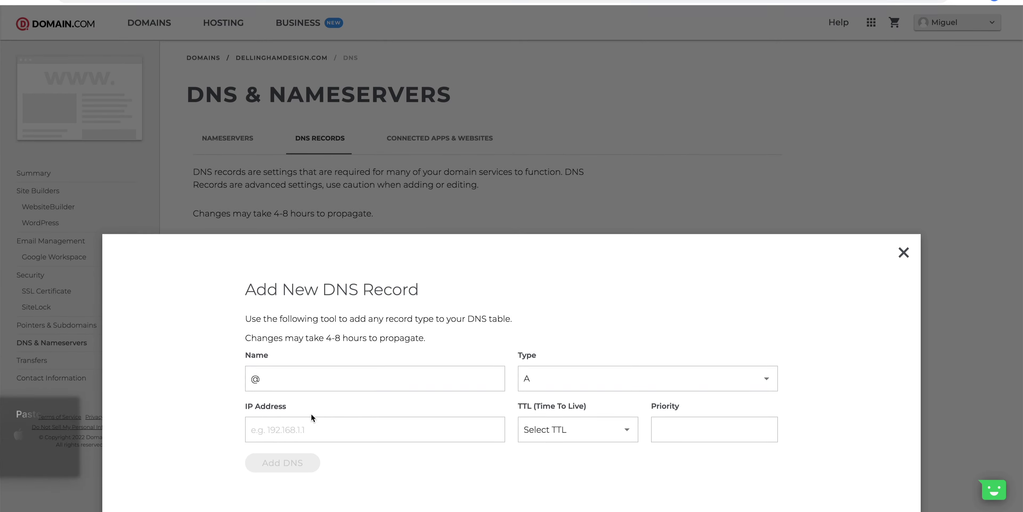
click(319, 423)
key(super+v)
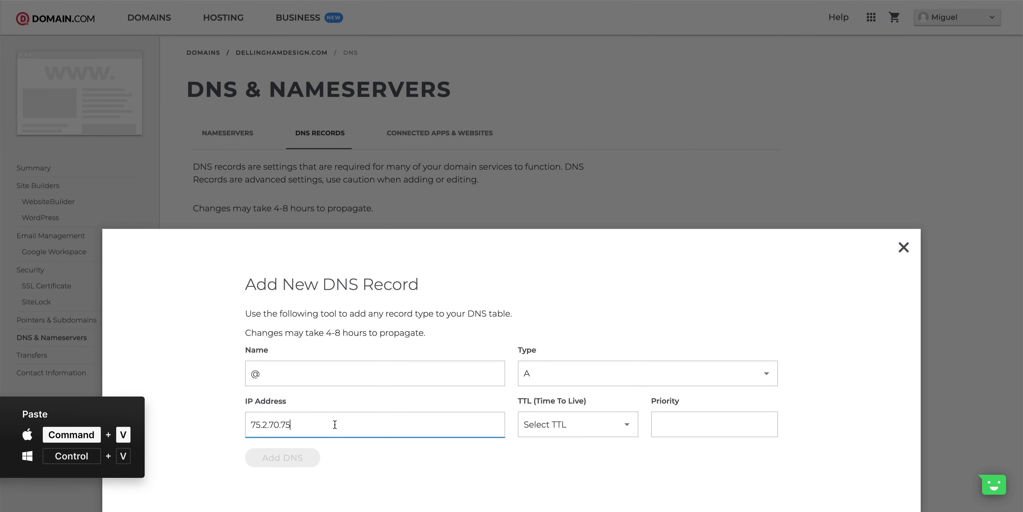
- Set the TTL to 1/2 Hour and add the A record for 75.2.70.75
click(562, 424)
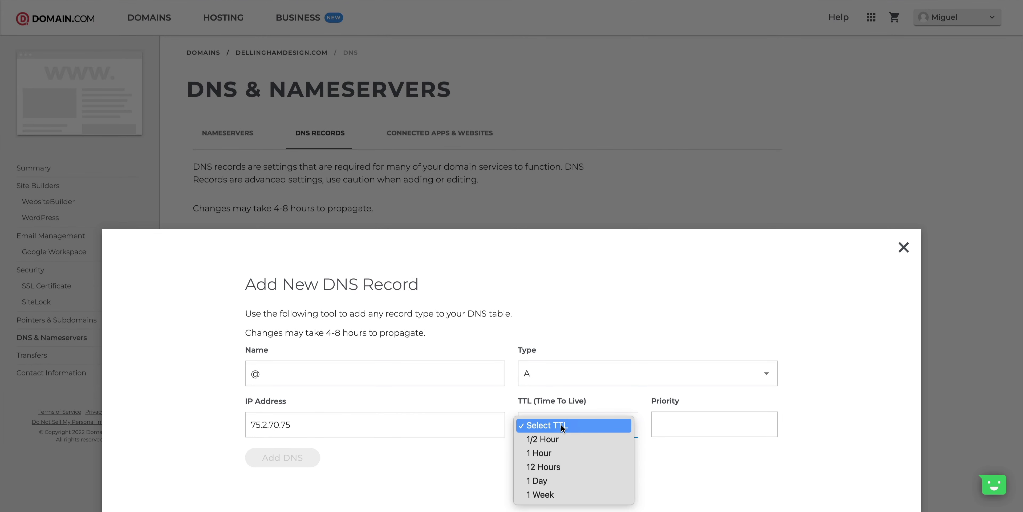
click(569, 440)
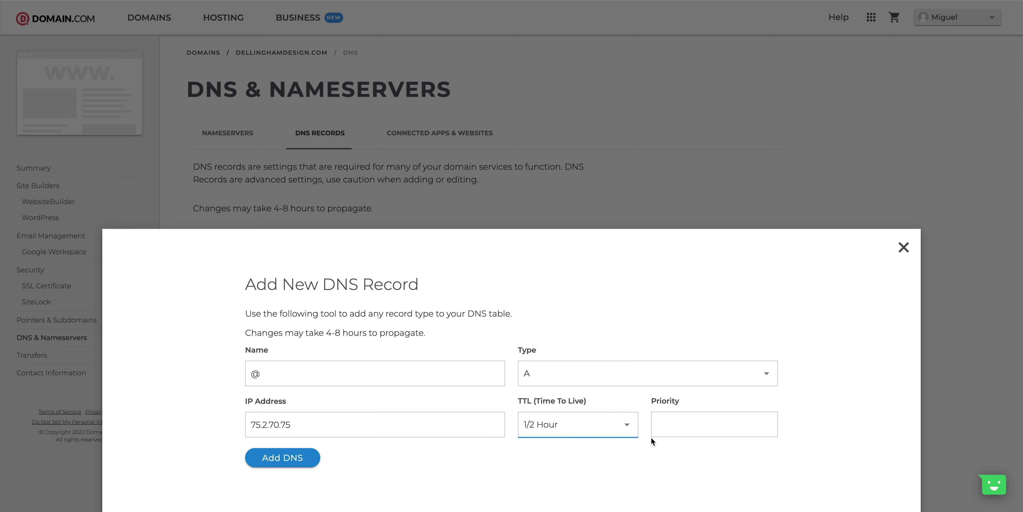
click(315, 456)
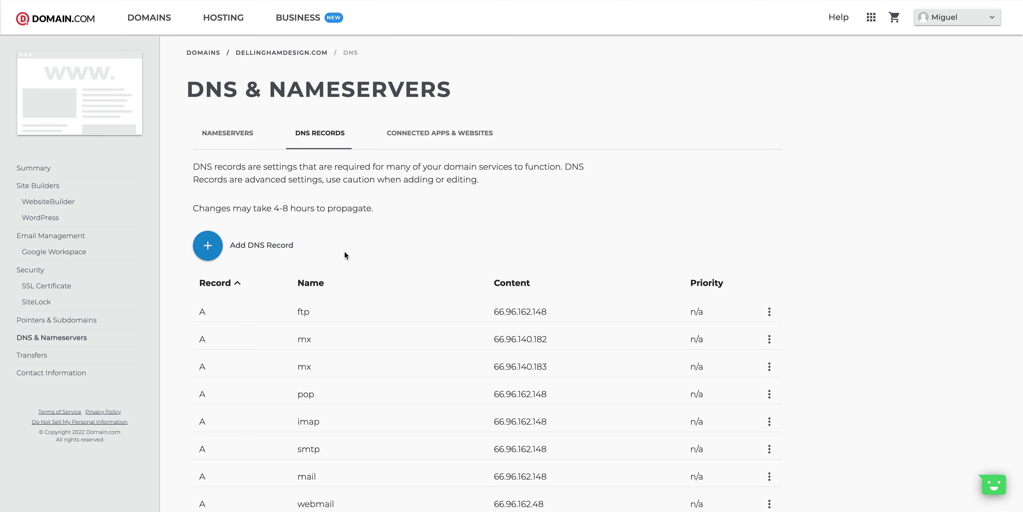
- Start a second DNS record with the name @ and the type A
click(214, 259)
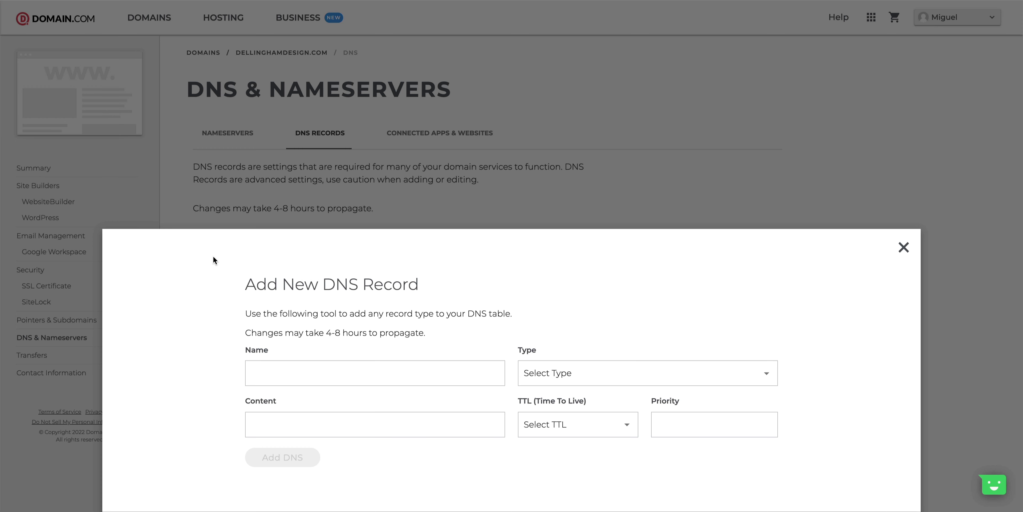
click(311, 379)
text(@)
click(328, 355)
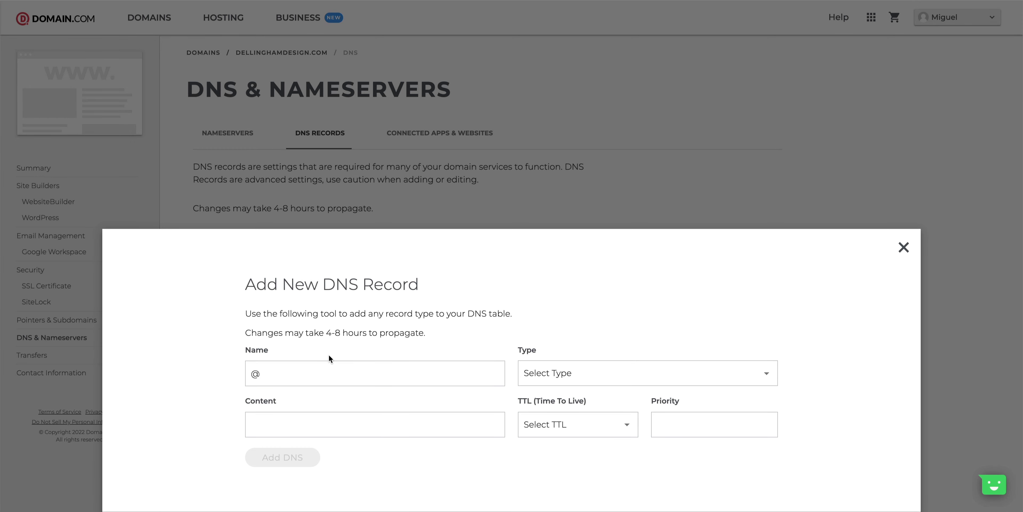
click(535, 363)
click(578, 385)
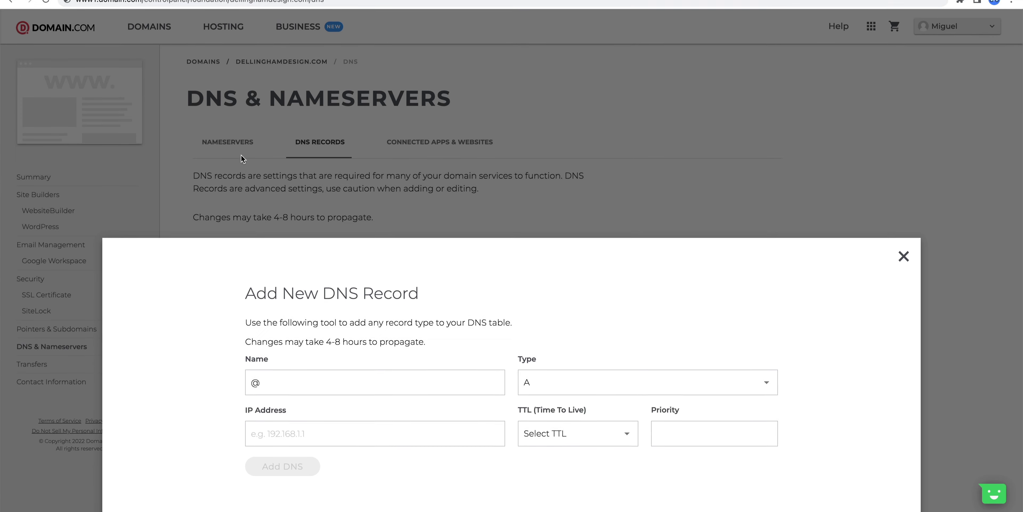
- Copy the second A record value, 99.83.190.102, from the Webflow hosting page into the new Domain.com record's IP address
click(211, 16)
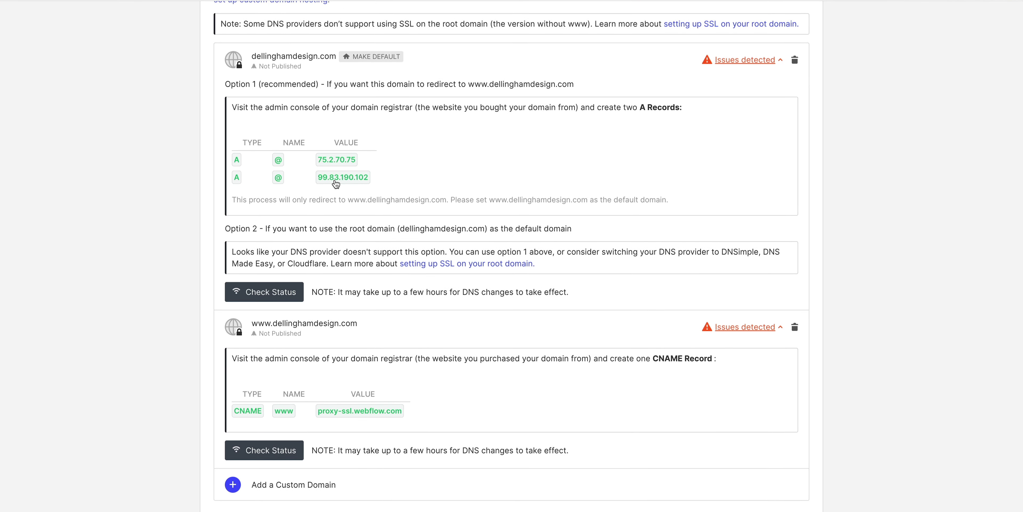
click(335, 184)
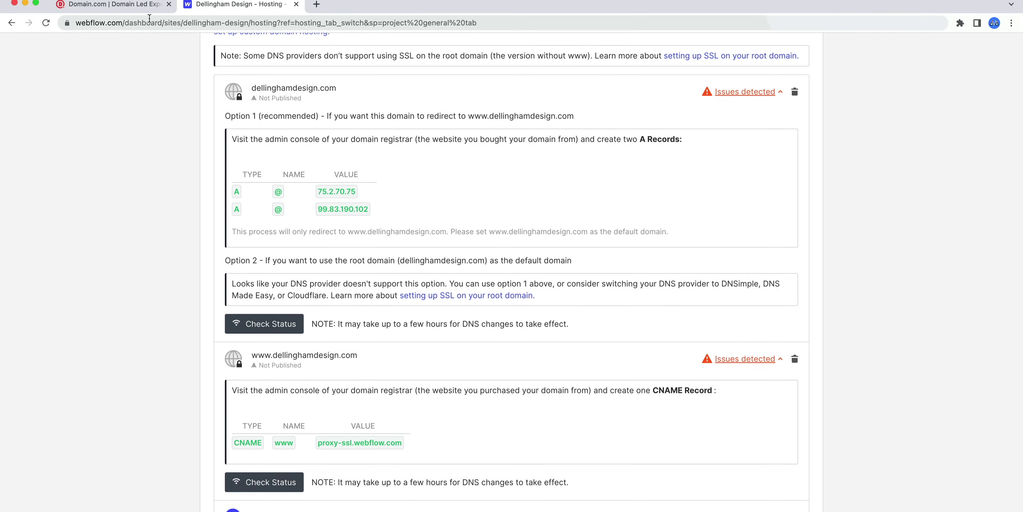
click(120, 5)
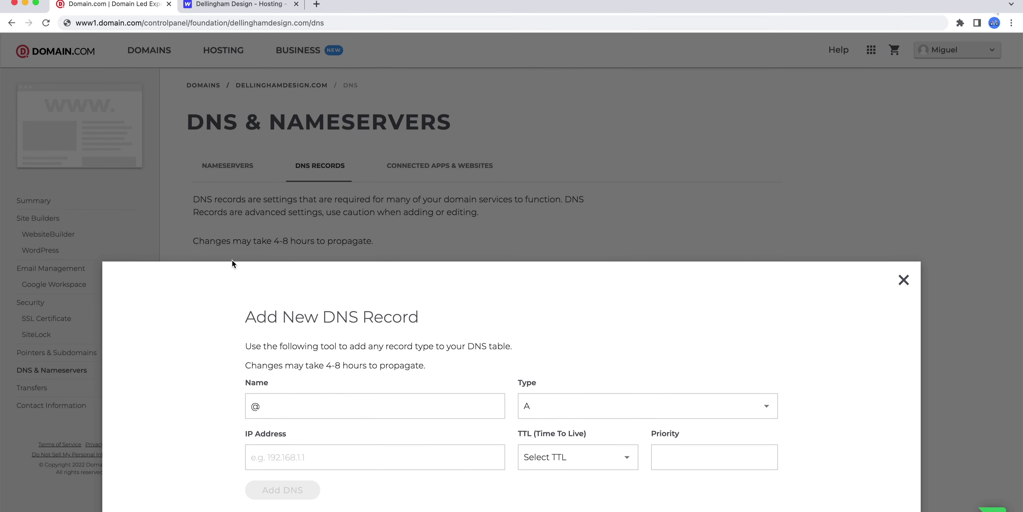
click(335, 454)
key(super+v)
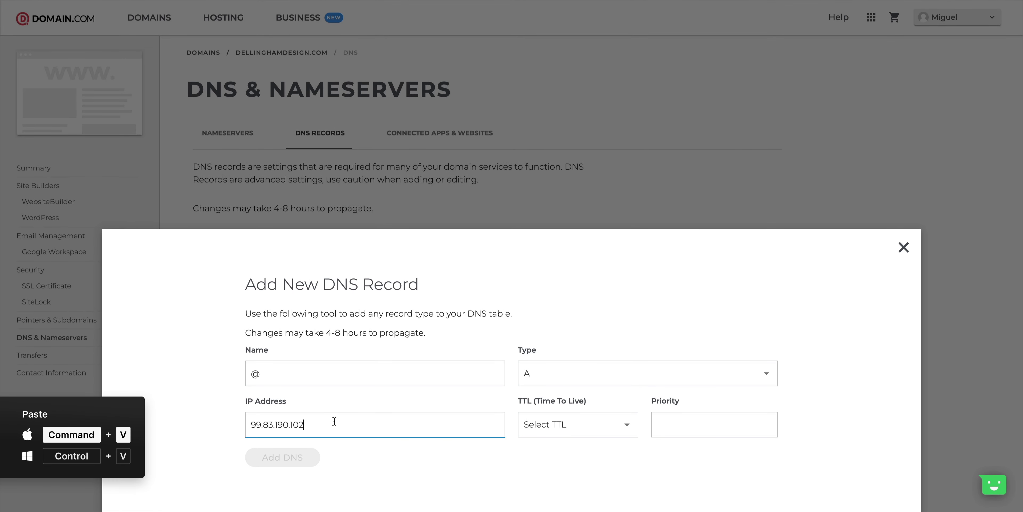
click(342, 447)
- Set the TTL to 1/2 Hour and add the A record for 99.83.190.102
click(571, 427)
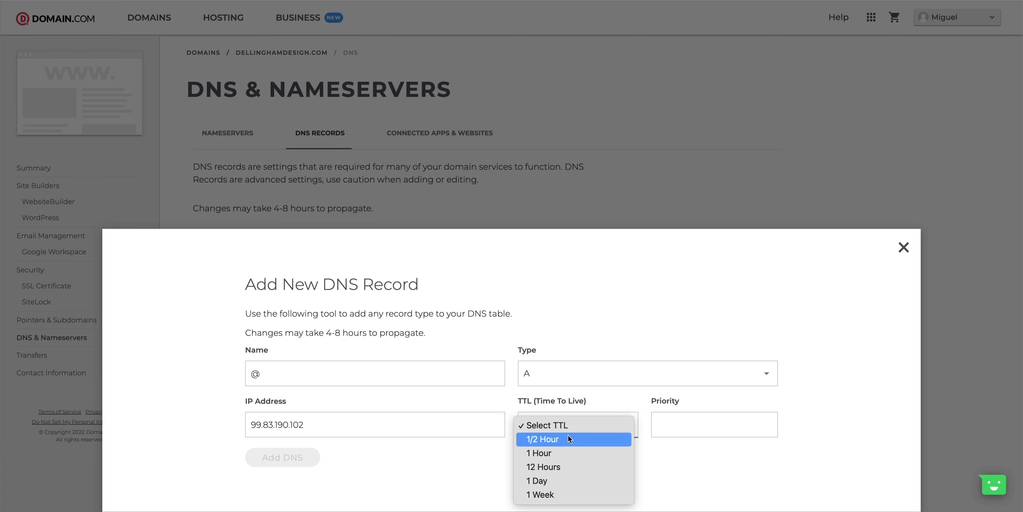
click(567, 439)
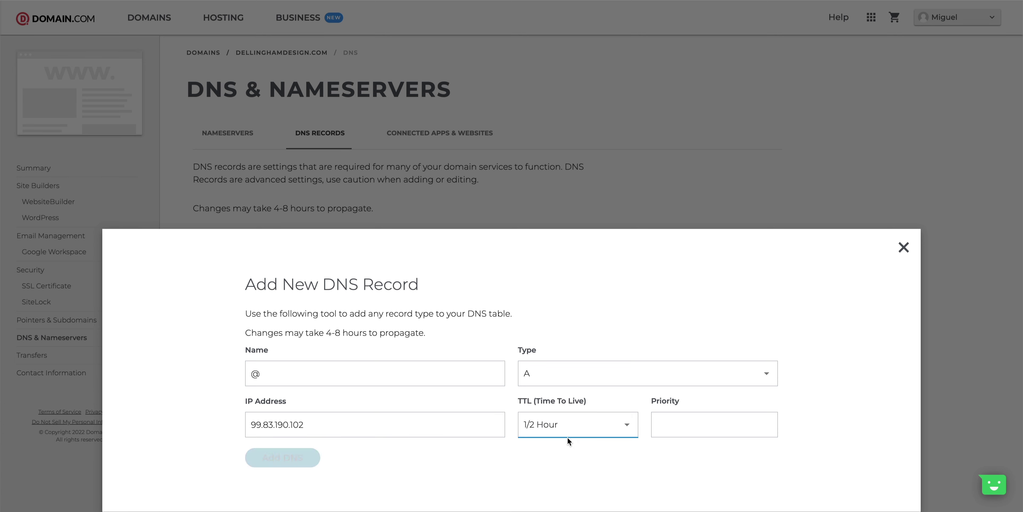
click(661, 438)
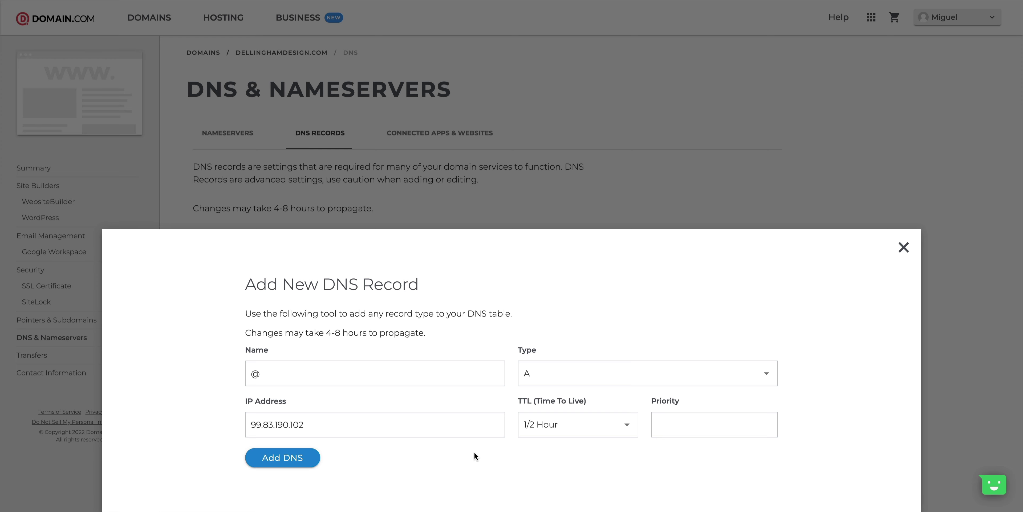
click(314, 458)
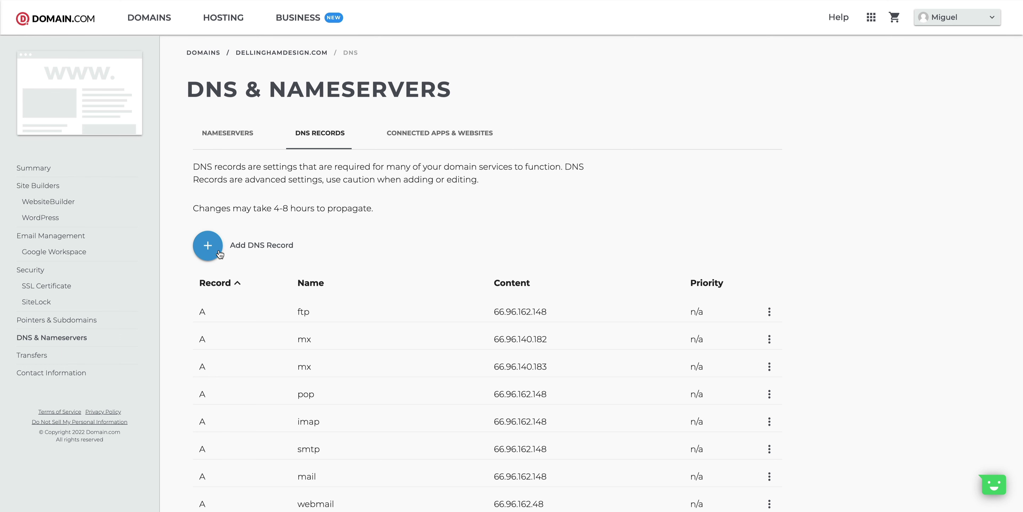
- Start a new DNS record with the name www and the type CNAME
click(208, 245)
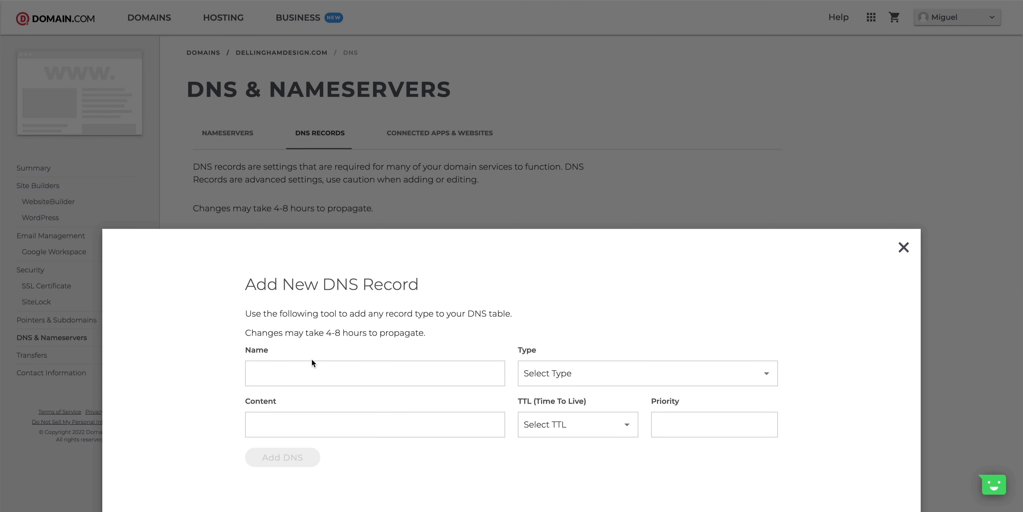
click(319, 370)
text(www)
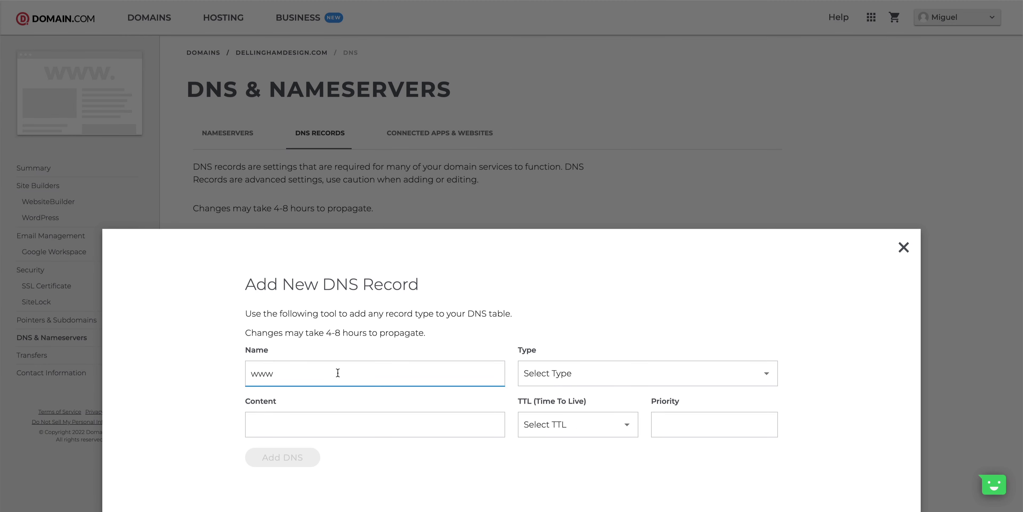
click(565, 384)
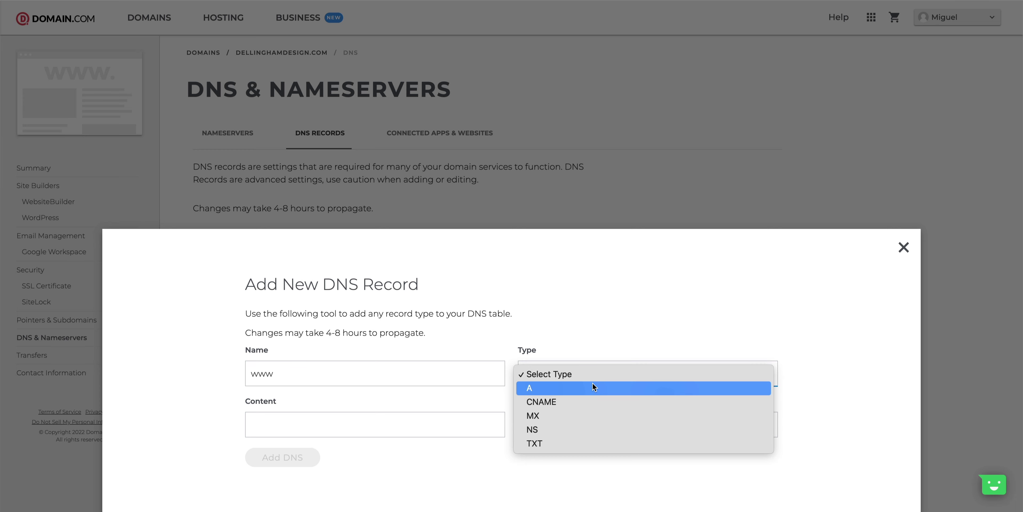
click(581, 399)
key(super+shift+f)
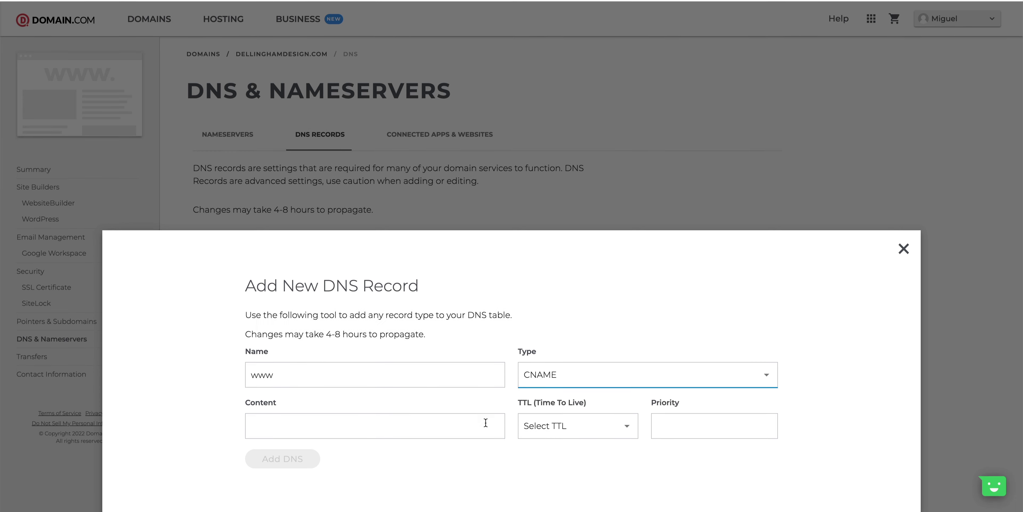
- Copy the CNAME value proxy-ssl.webflow.com from the Webflow hosting page into the new Domain.com record's content
click(221, 19)
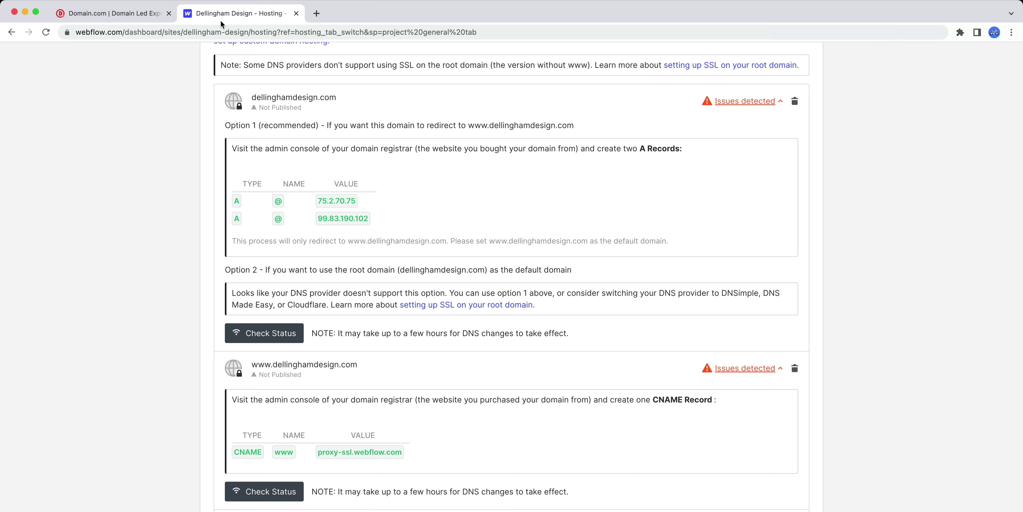
click(368, 417)
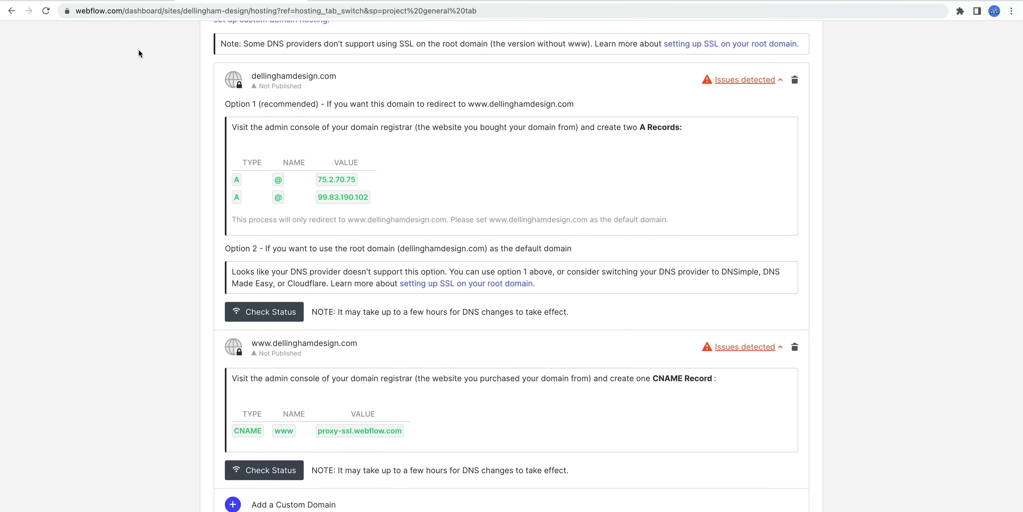
click(115, 7)
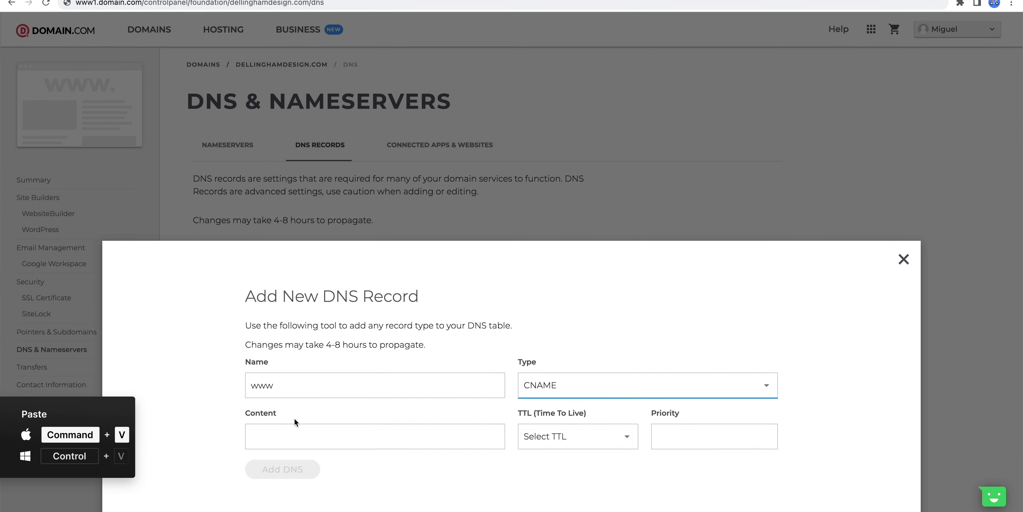
click(296, 419)
key(super+v)
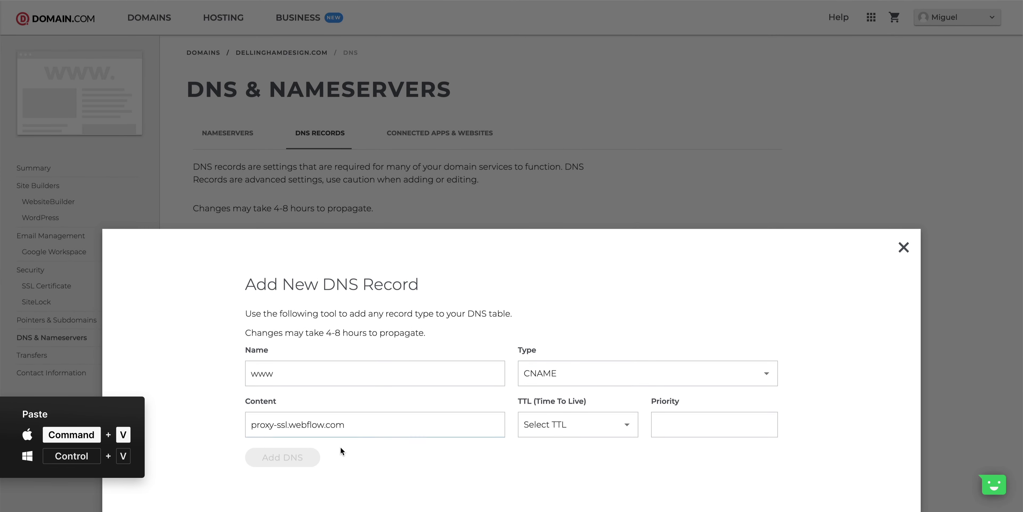
- Set the TTL to 1/2 Hour and add the www CNAME record for proxy-ssl.webflow.com
click(544, 432)
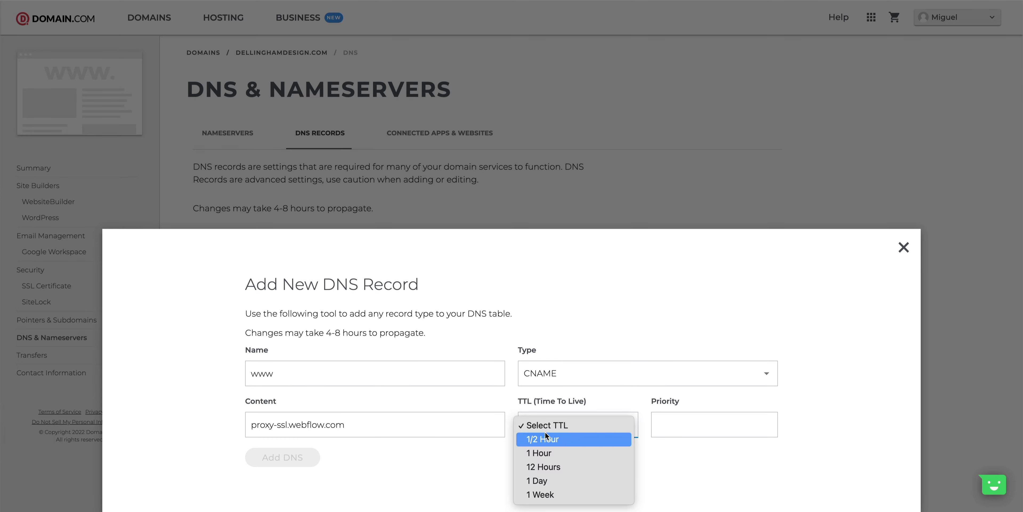
click(558, 438)
click(309, 458)
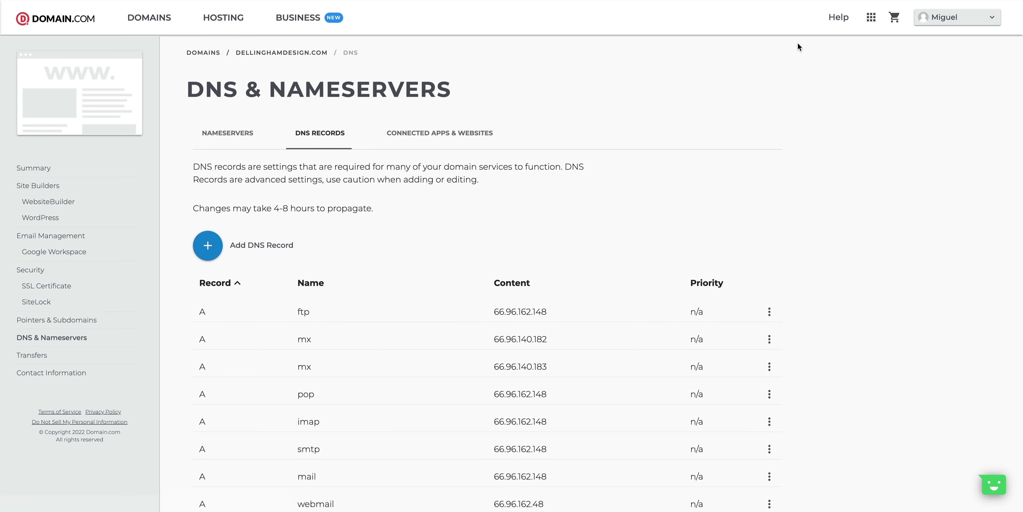
- Open the Domain.com Help Center and its live chat for support
click(833, 22)
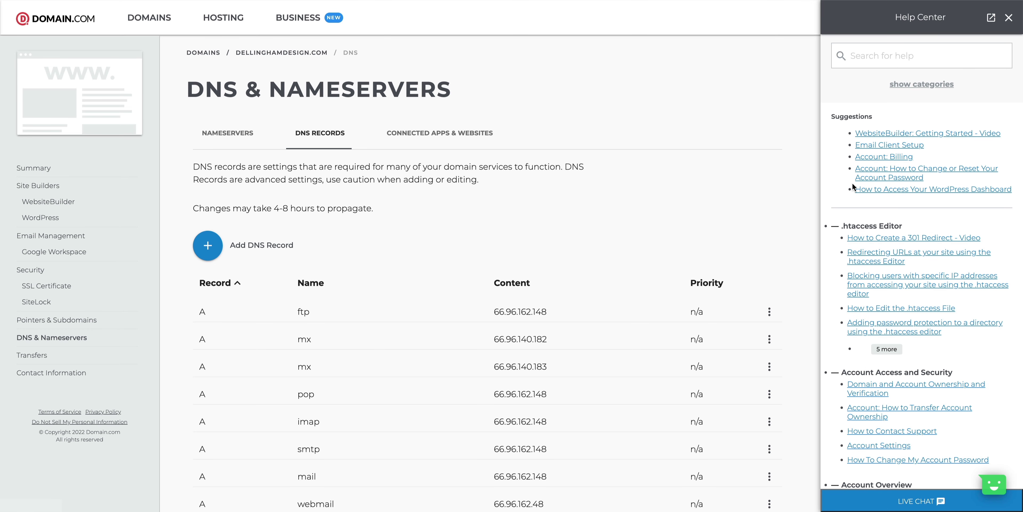
click(906, 505)
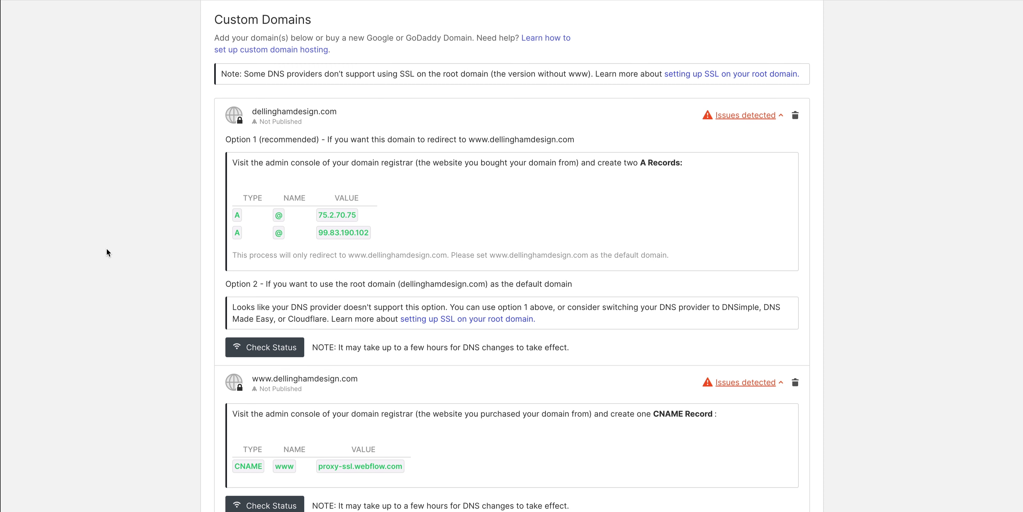
scroll(106, 248, down, 5)
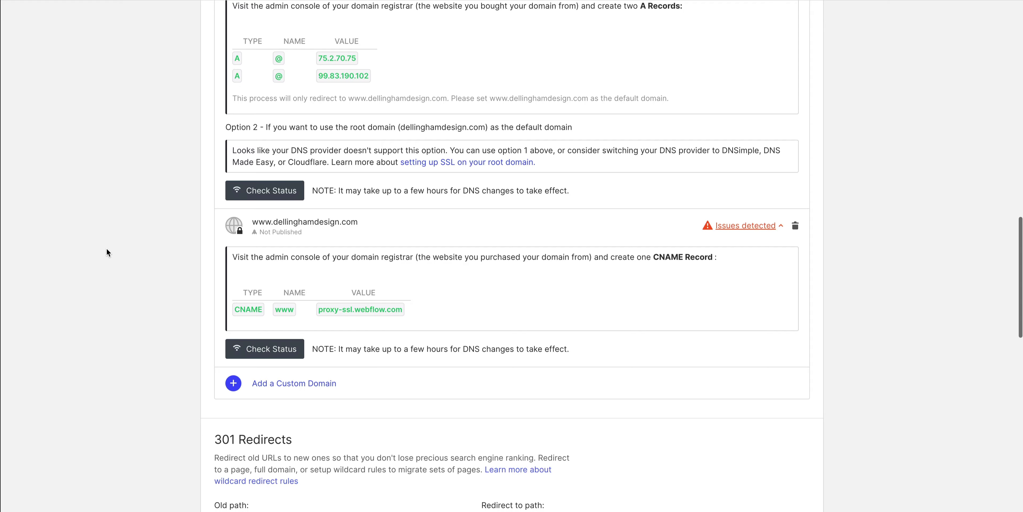
mouse_move(319, 244)
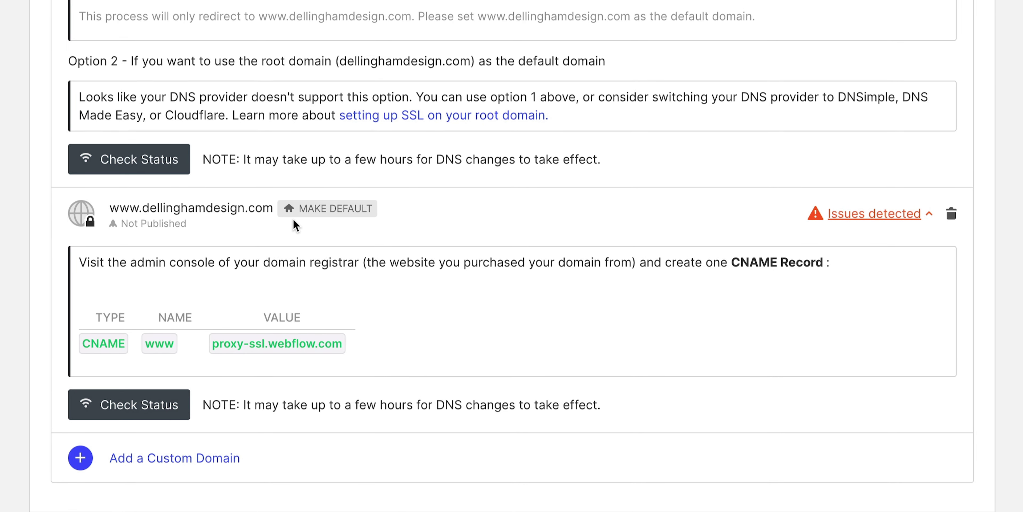
click(320, 209)
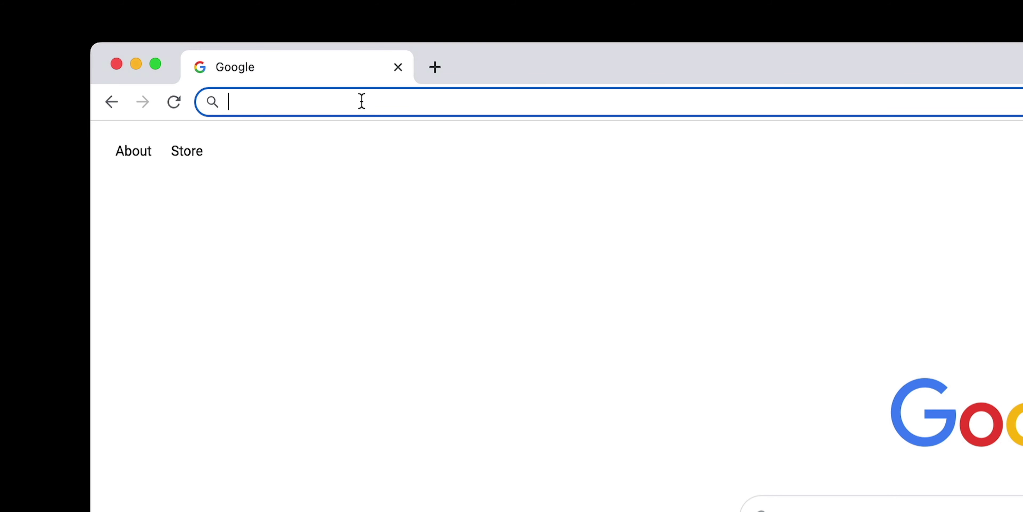
text(www.dellingham)
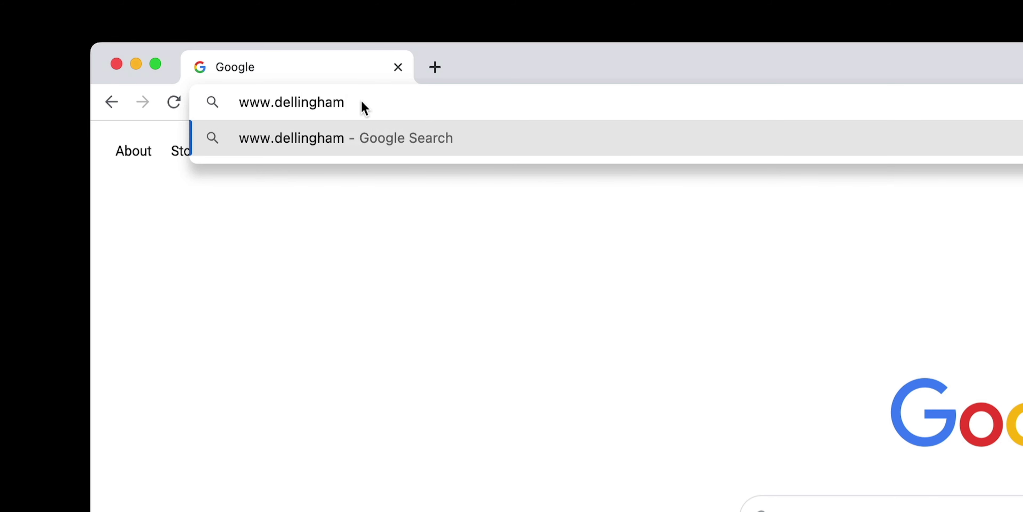
text(design.com)
key(Return)
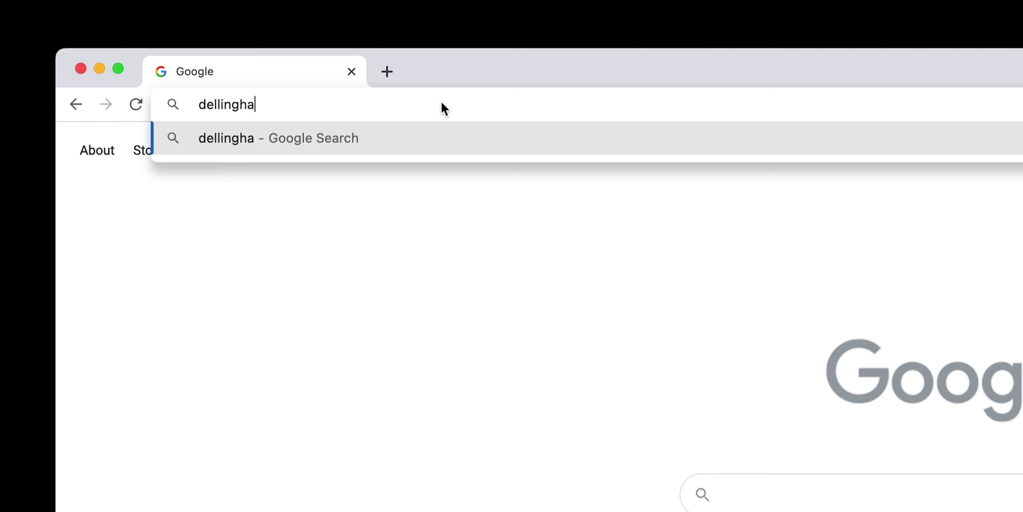
text(mdesign.com)
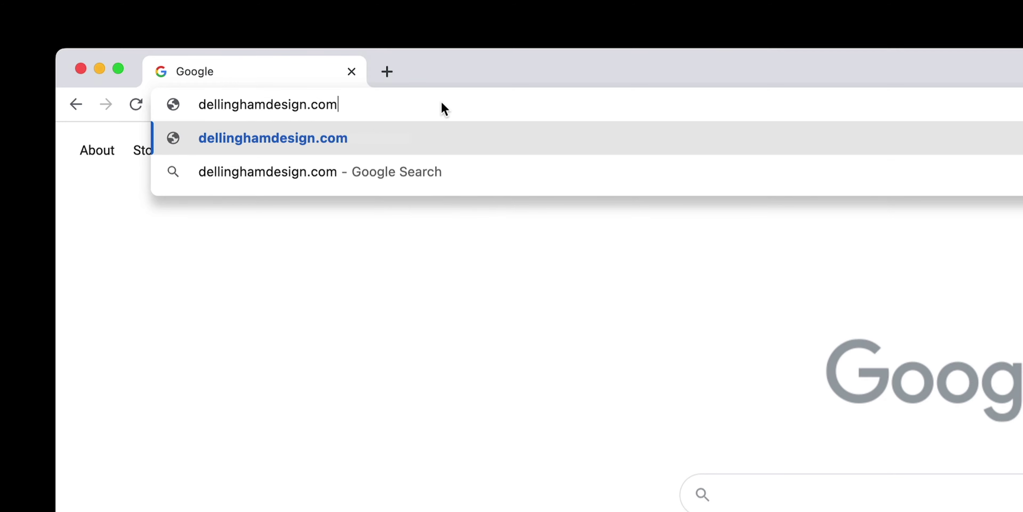
key(Return)
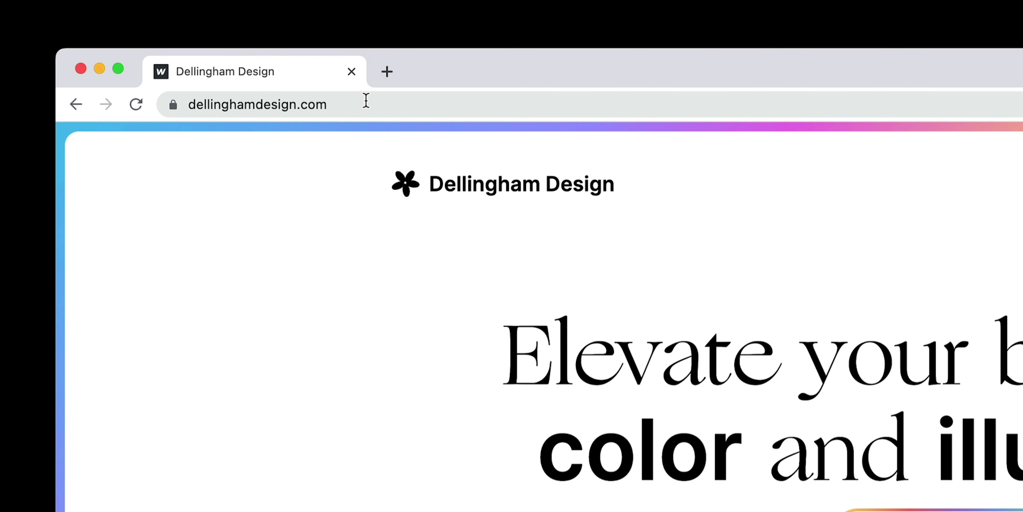
click(346, 104)
click(346, 104)
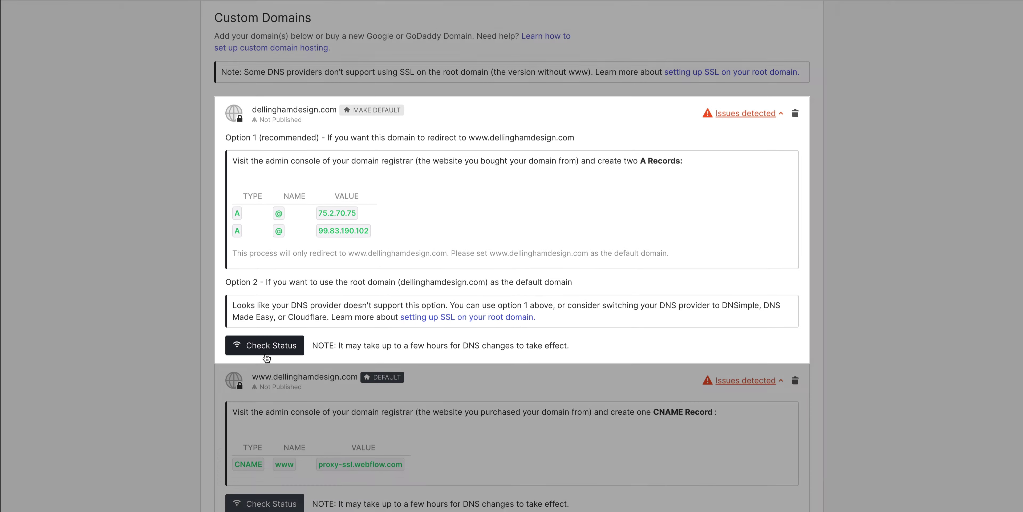
click(256, 345)
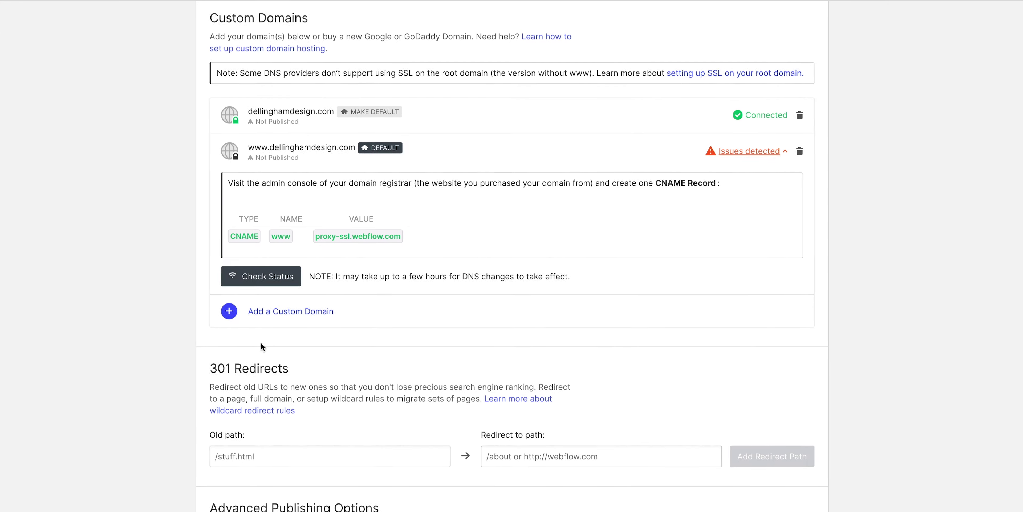
click(206, 340)
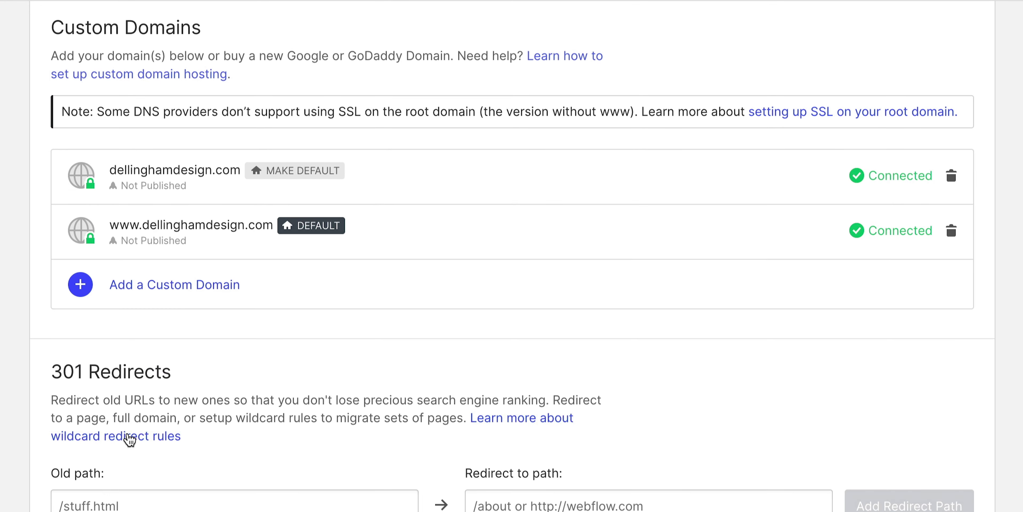